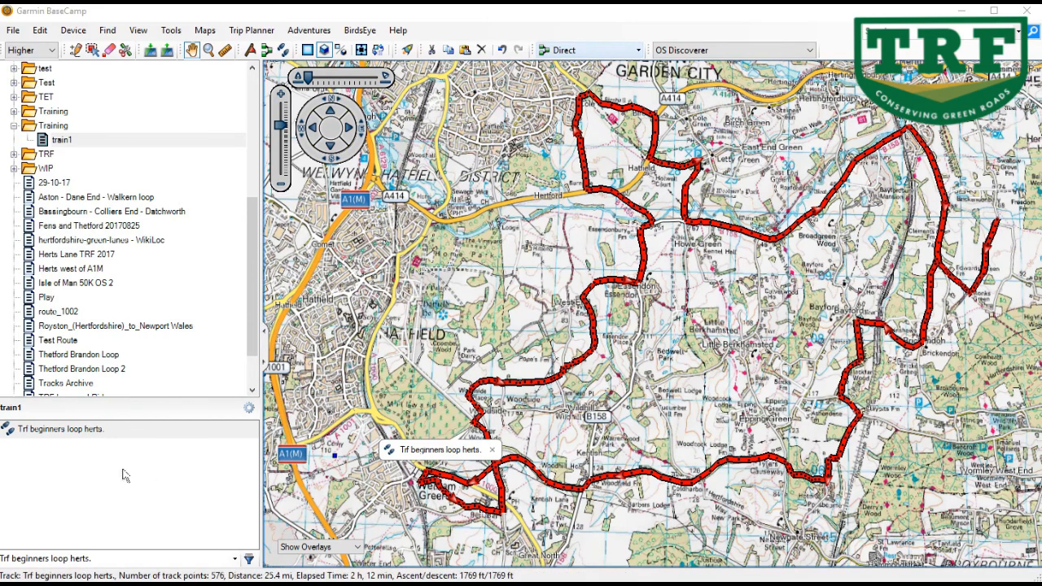
Open the properties of the "Trf beginners loop herts." track and examine where its first 12 track points lie on the map
double_click(92, 443)
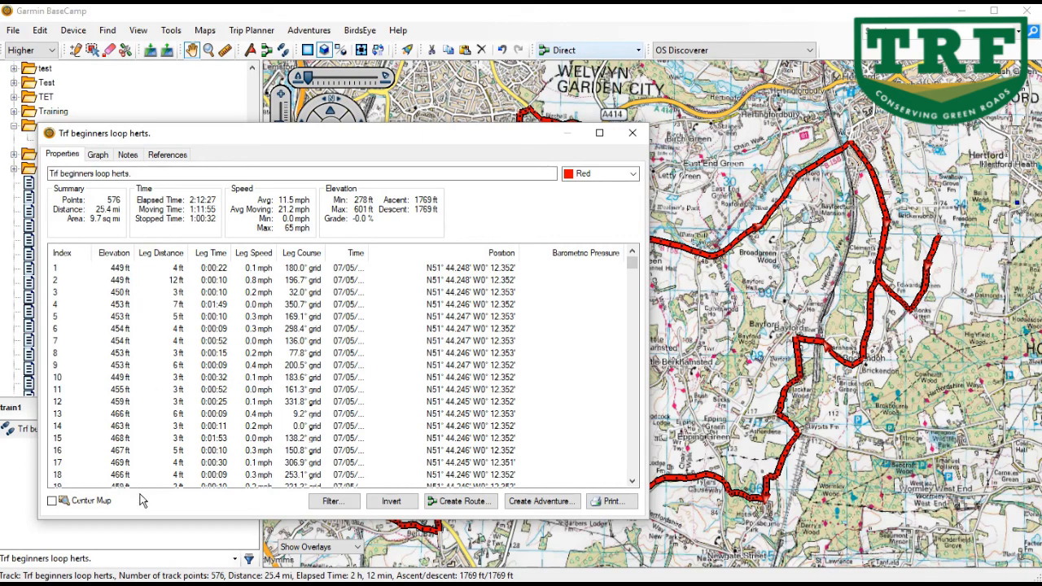
click(85, 274)
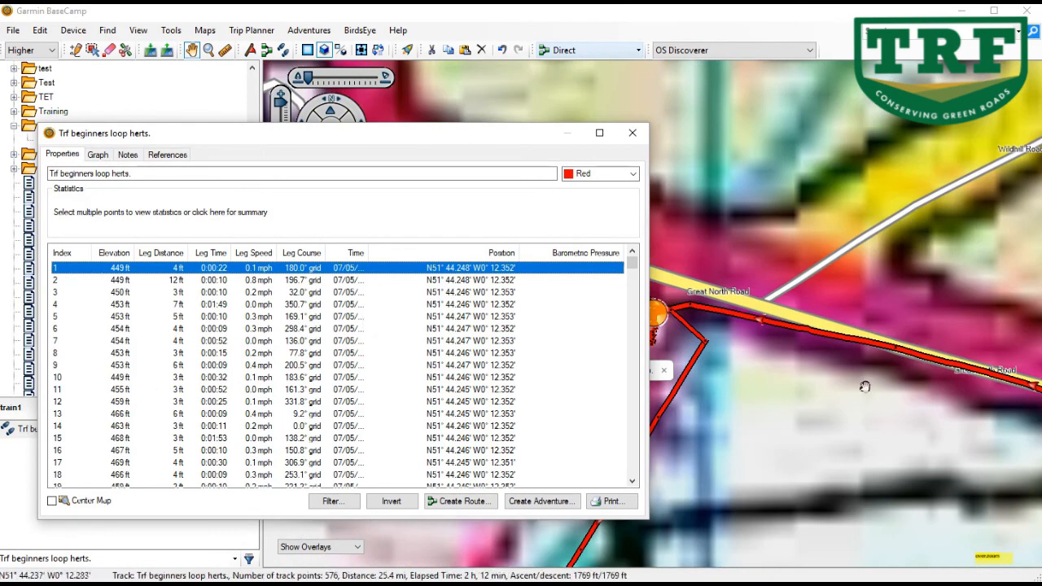
mouse_move(782, 399)
mouse_down()
mouse_move(939, 389)
mouse_move(976, 402)
mouse_up()
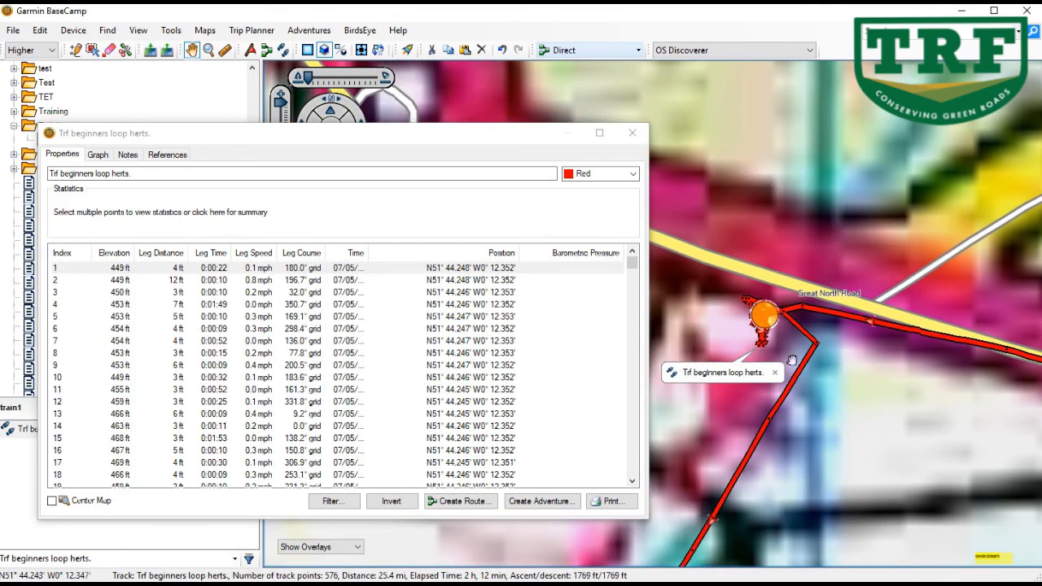
click(135, 280)
click(145, 304)
click(116, 329)
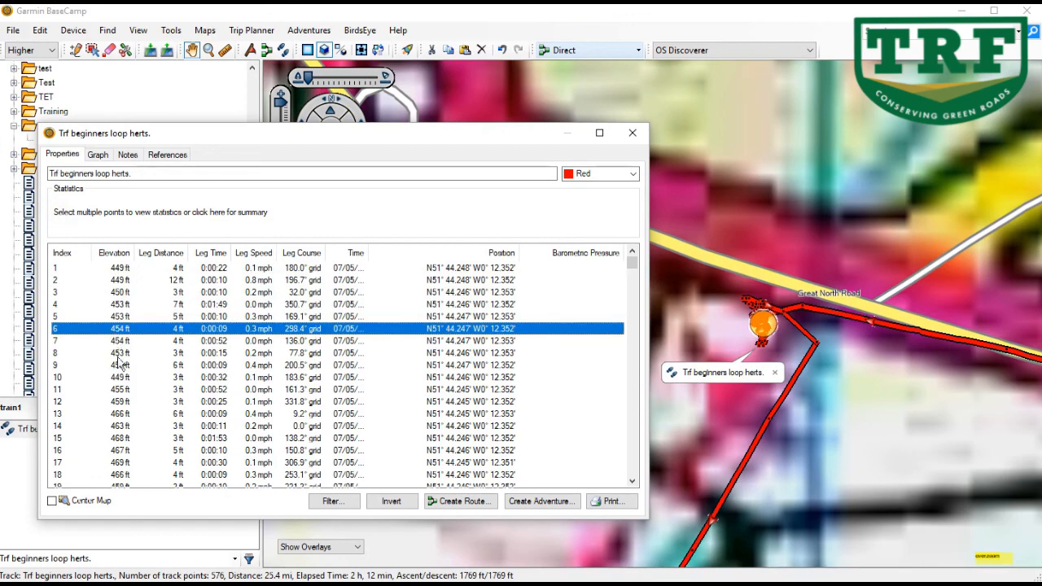
click(115, 354)
click(118, 378)
click(131, 402)
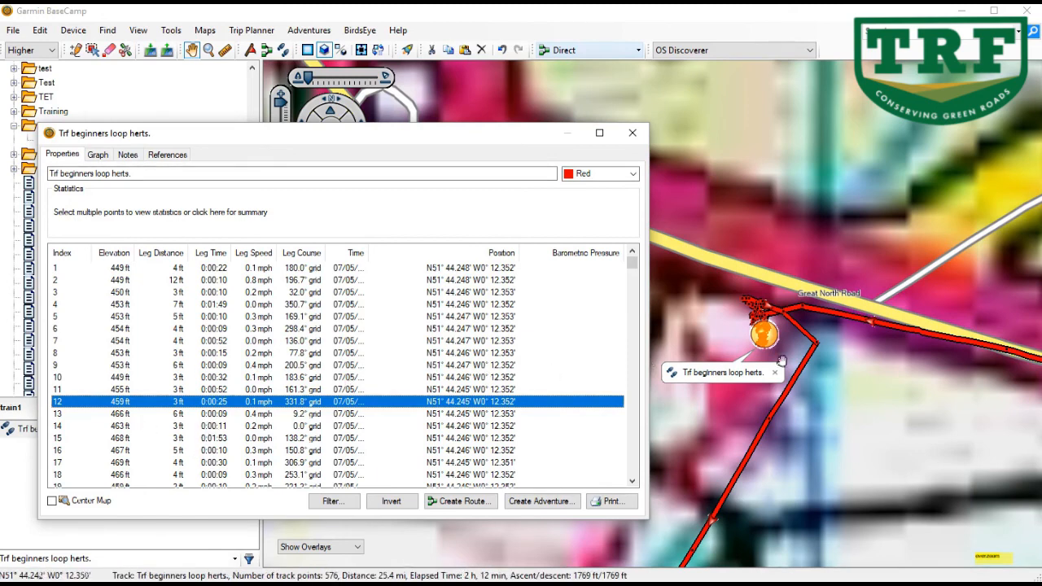
click(795, 324)
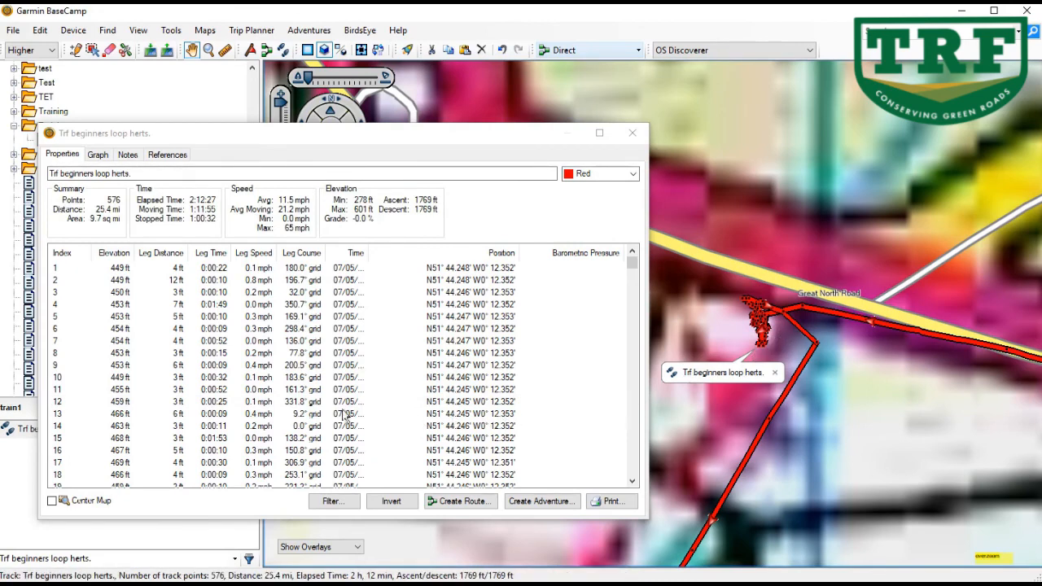
Delete the cluster of near-stationary track points 1 to 63 at the start of the track
click(76, 274)
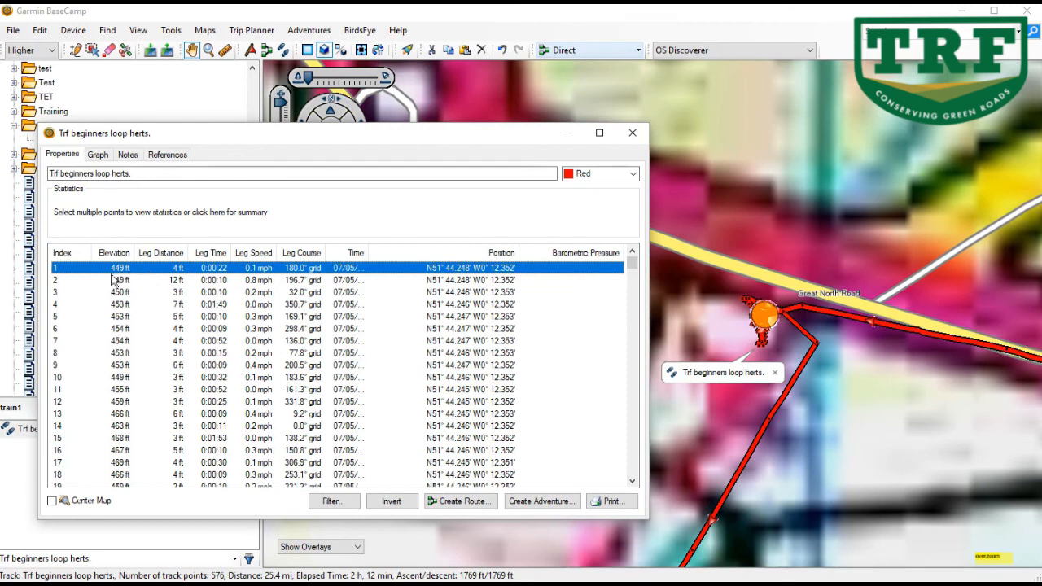
click(633, 280)
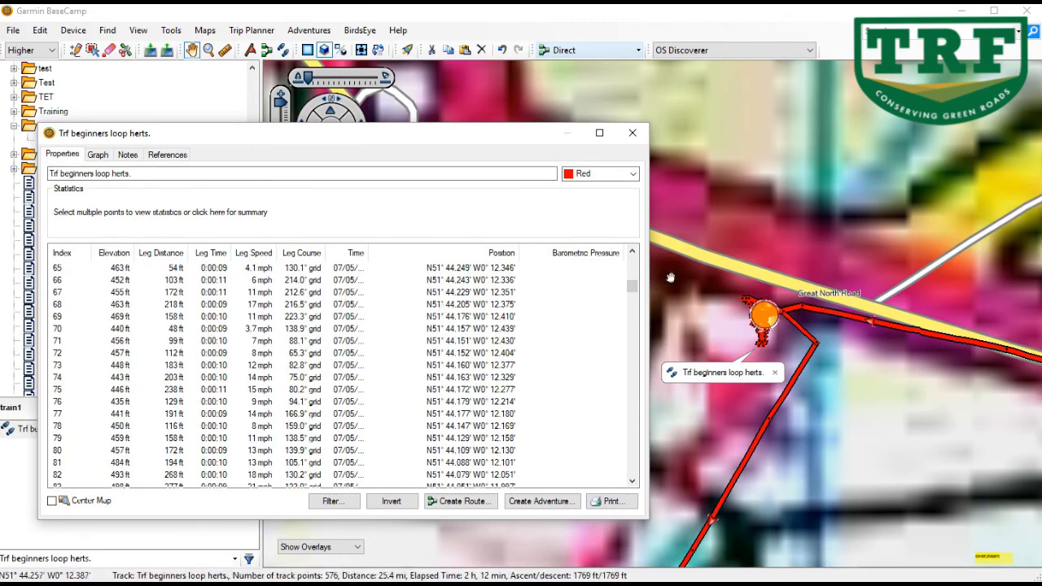
scroll(640, 258, up, 3)
click(635, 255)
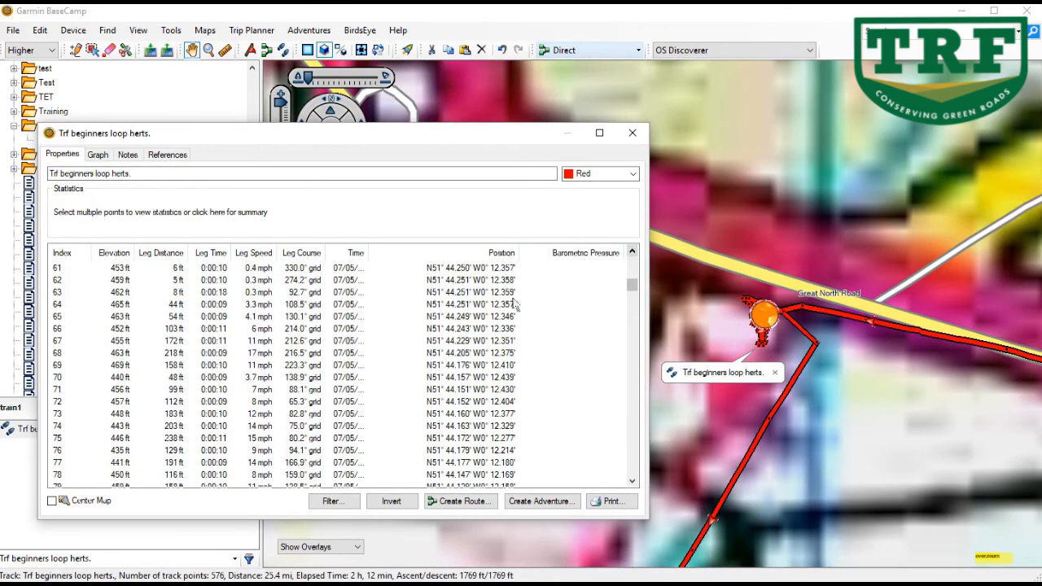
shift+click(261, 297)
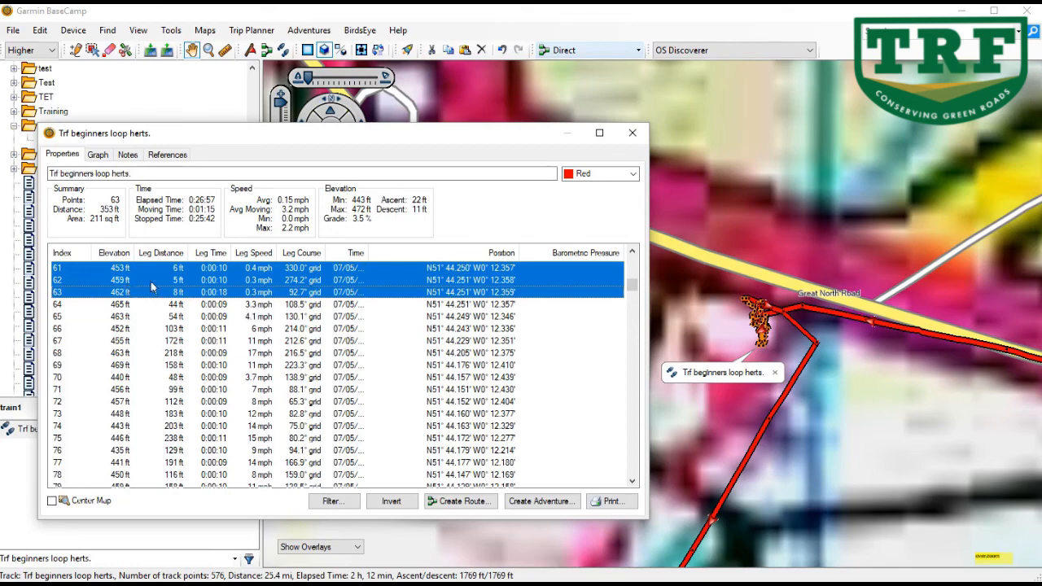
click(635, 254)
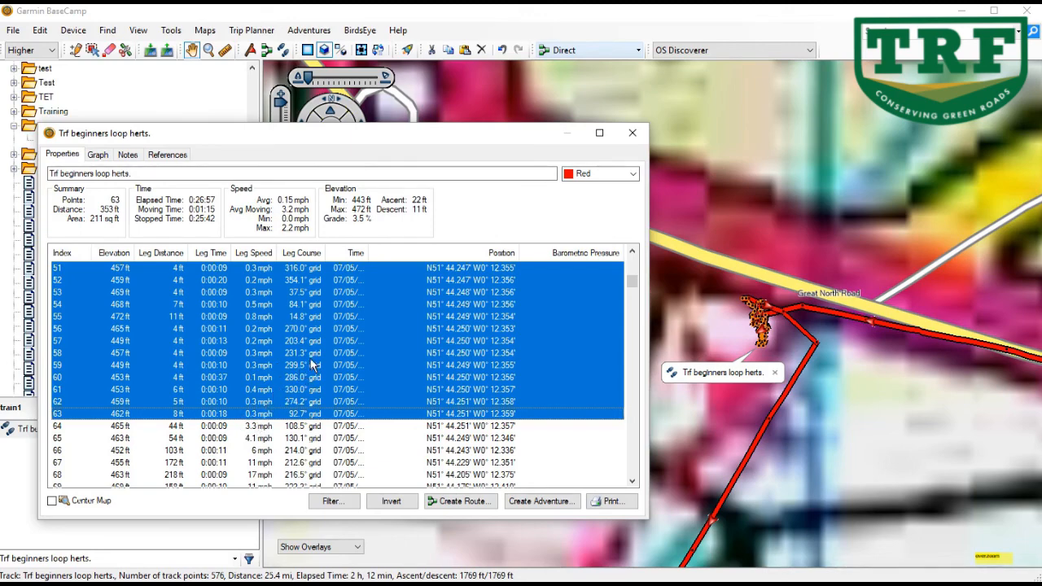
key(Delete)
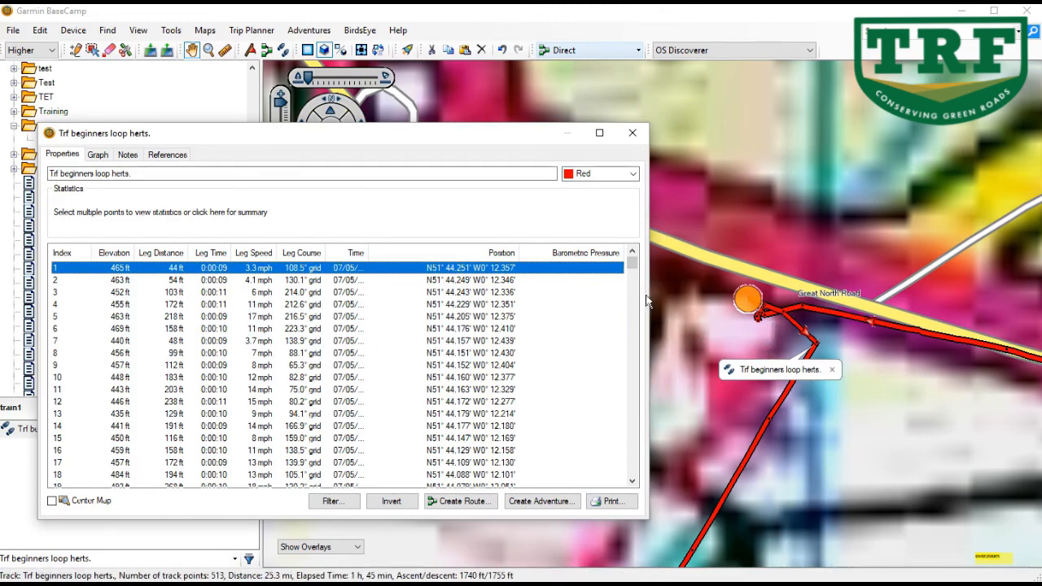
Delete the near-stationary track points 500 to 513 at the end of the track
click(415, 296)
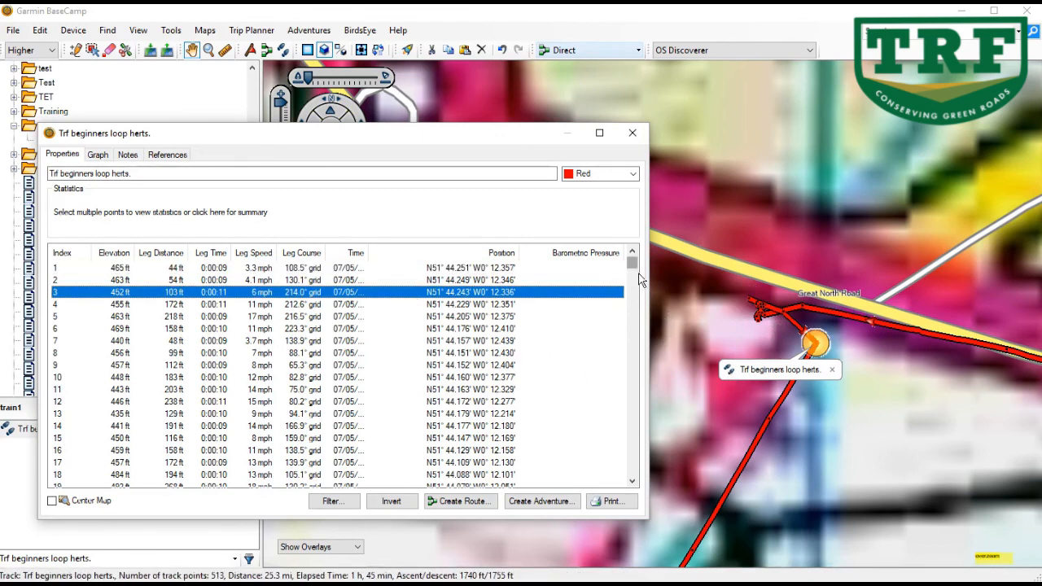
drag(639, 277, 641, 485)
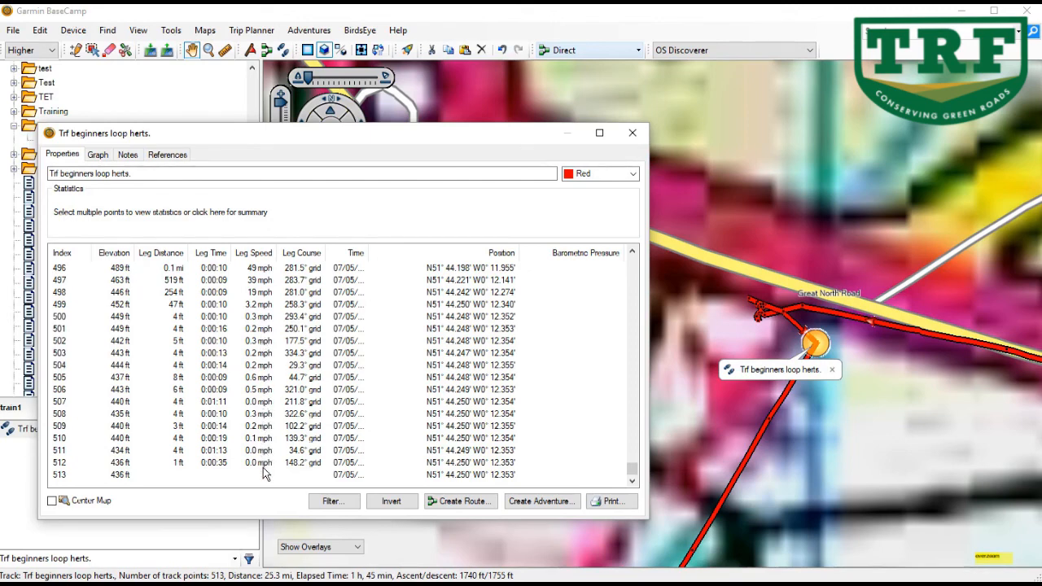
click(159, 322)
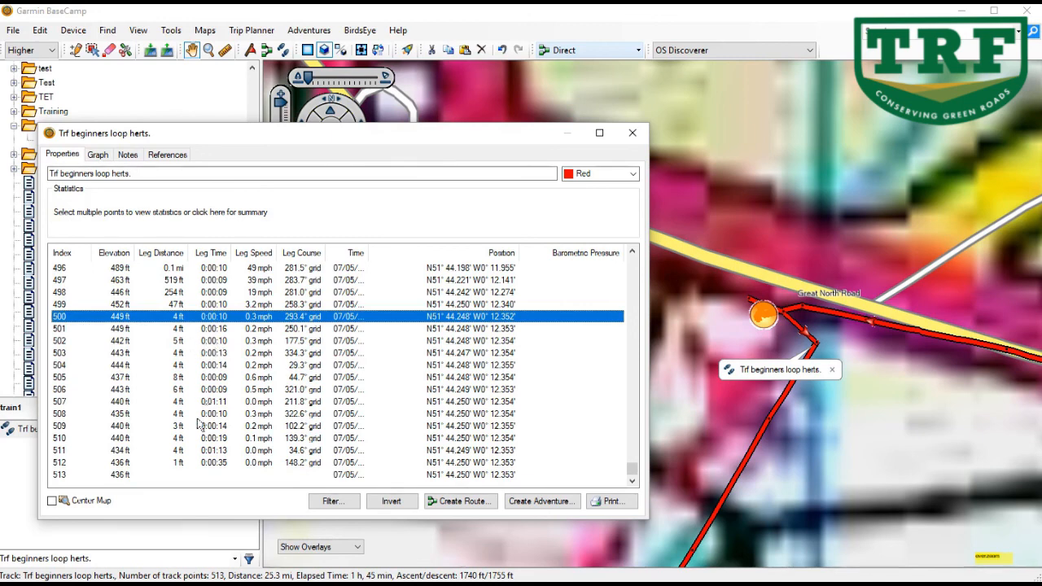
shift+click(126, 475)
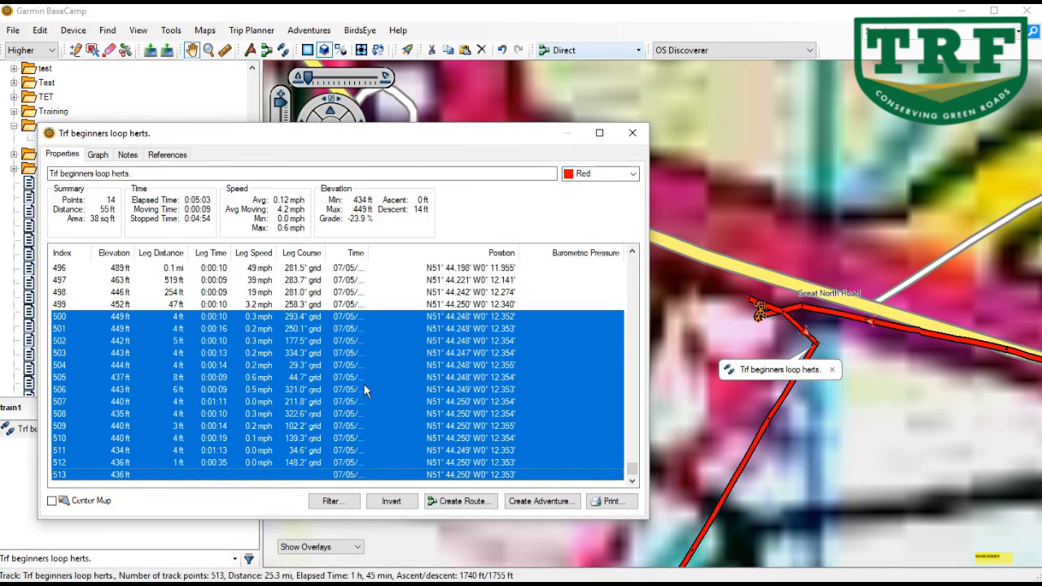
key(Delete)
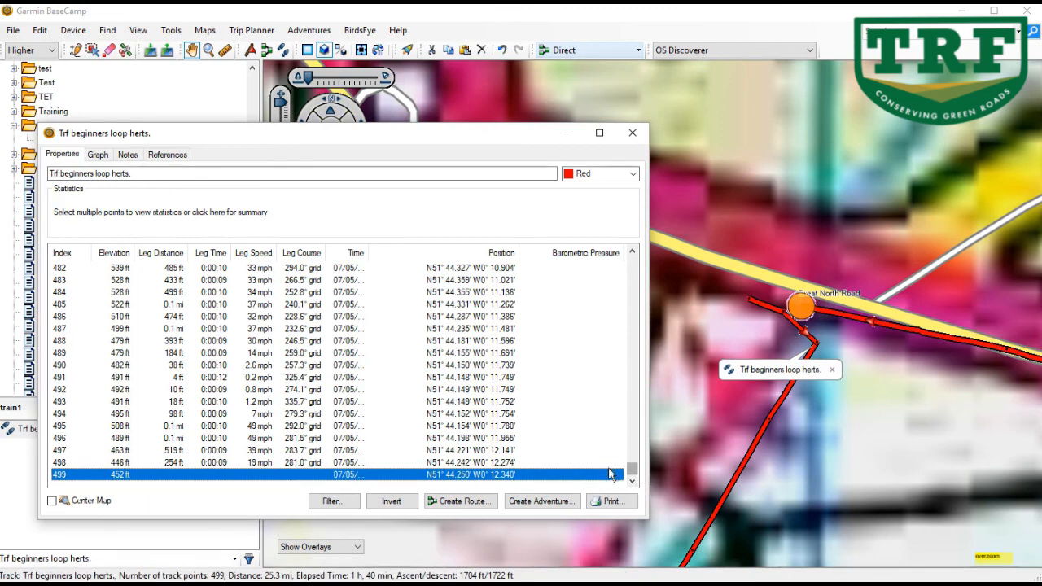
Delete the stopped-time cluster of track points 370 to 413 near White Stubbs Lane
click(638, 257)
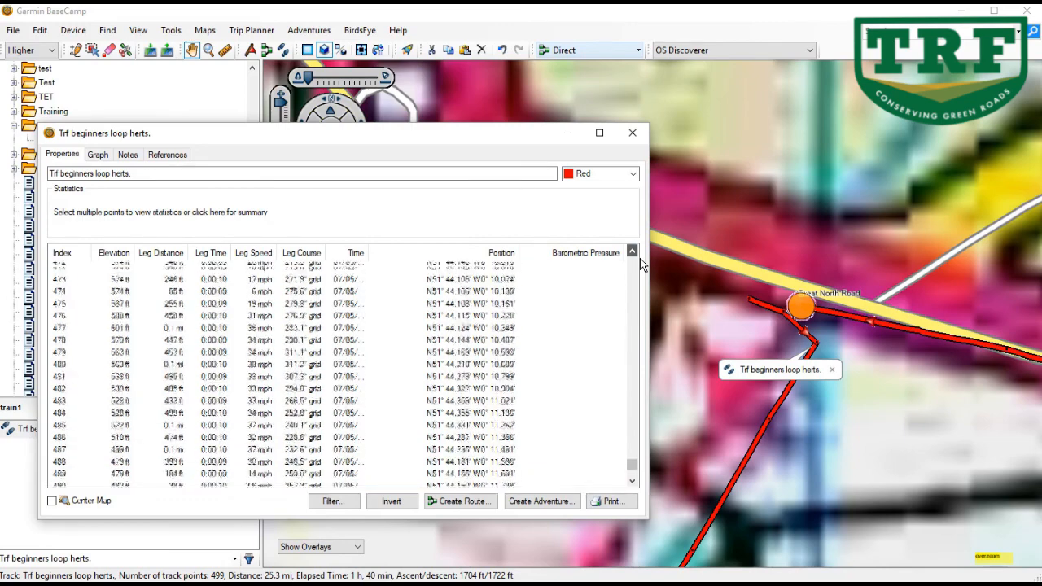
drag(640, 258, 639, 258)
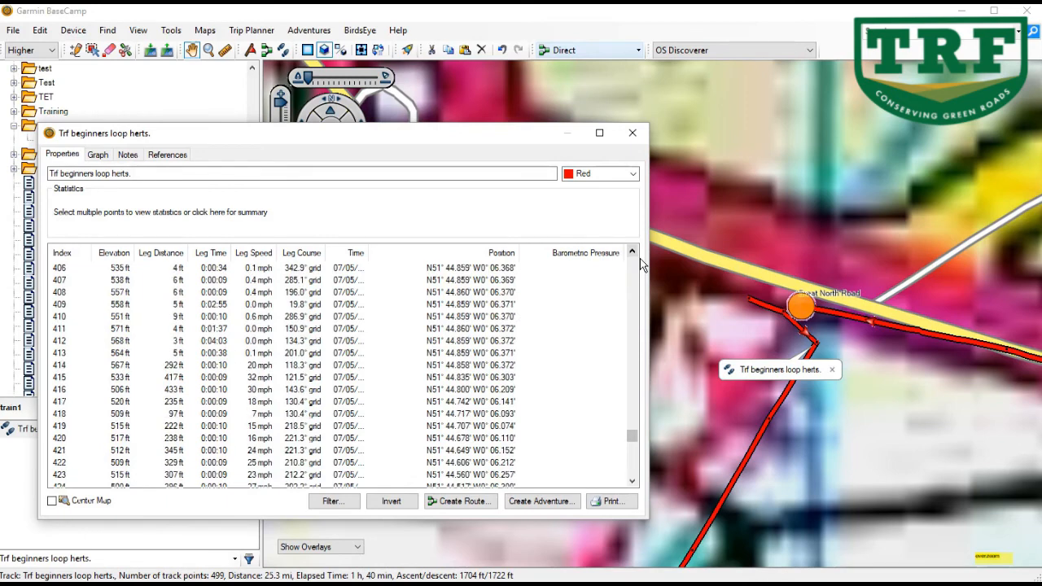
click(265, 358)
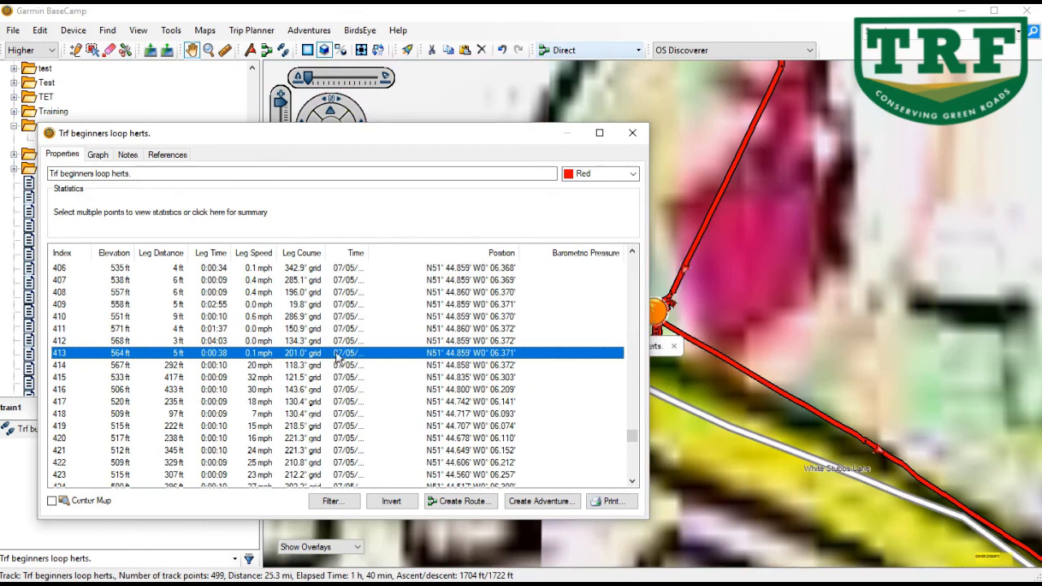
drag(541, 132, 521, 119)
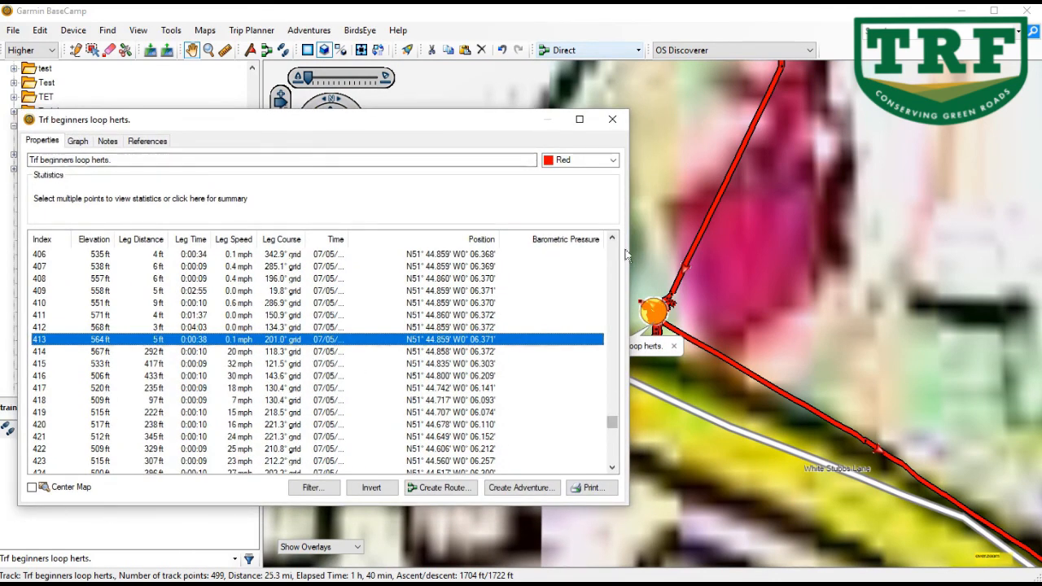
scroll(624, 254, up, 5)
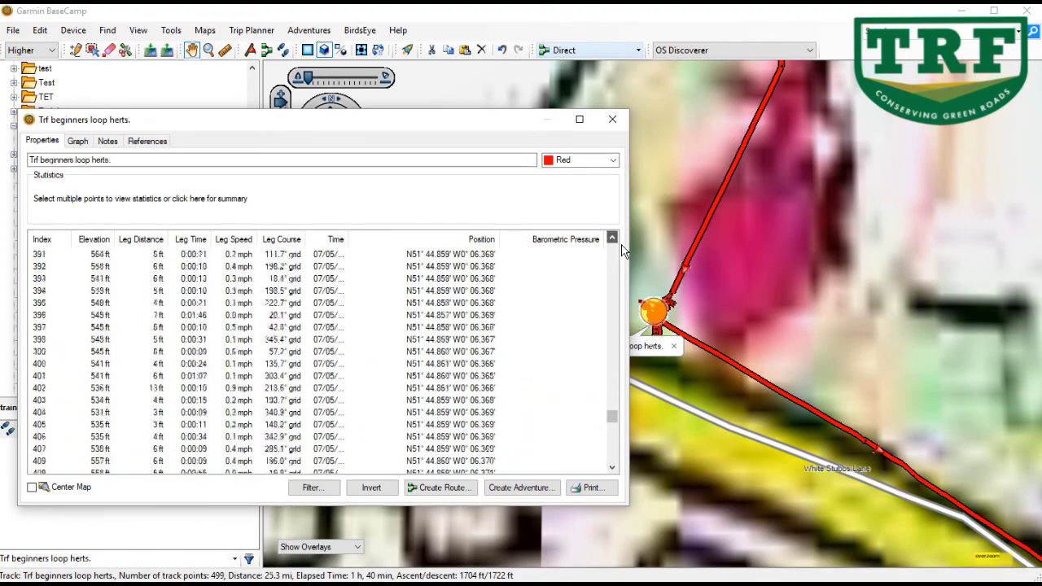
scroll(622, 250, up, 3)
scroll(622, 250, up, 5)
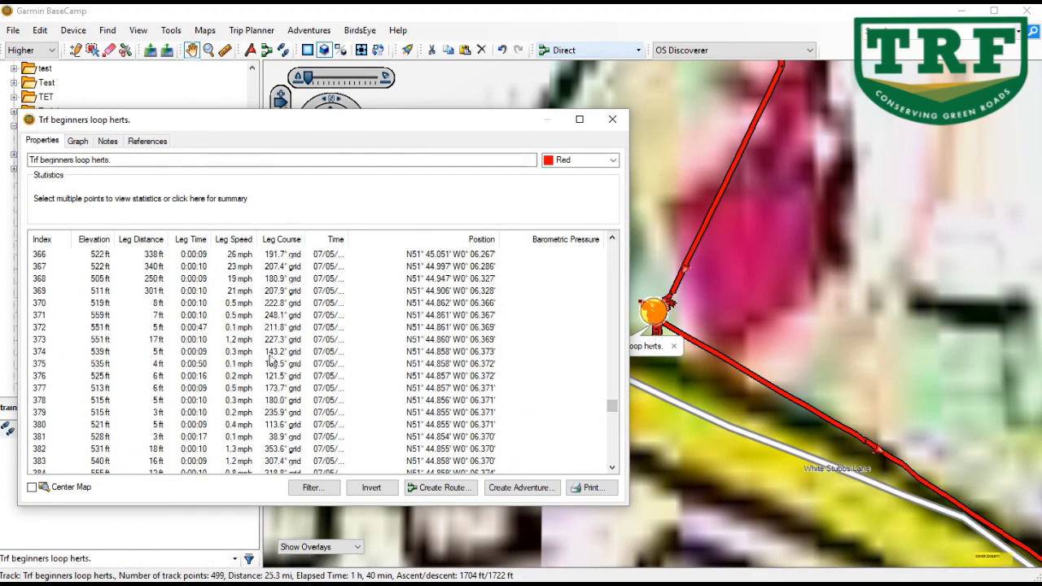
shift+click(201, 306)
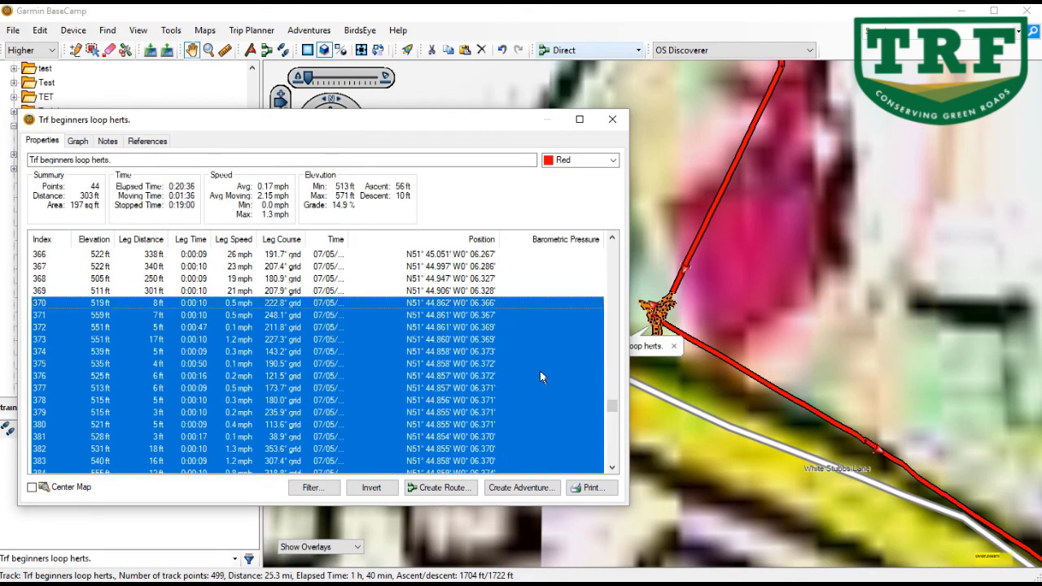
key(Delete)
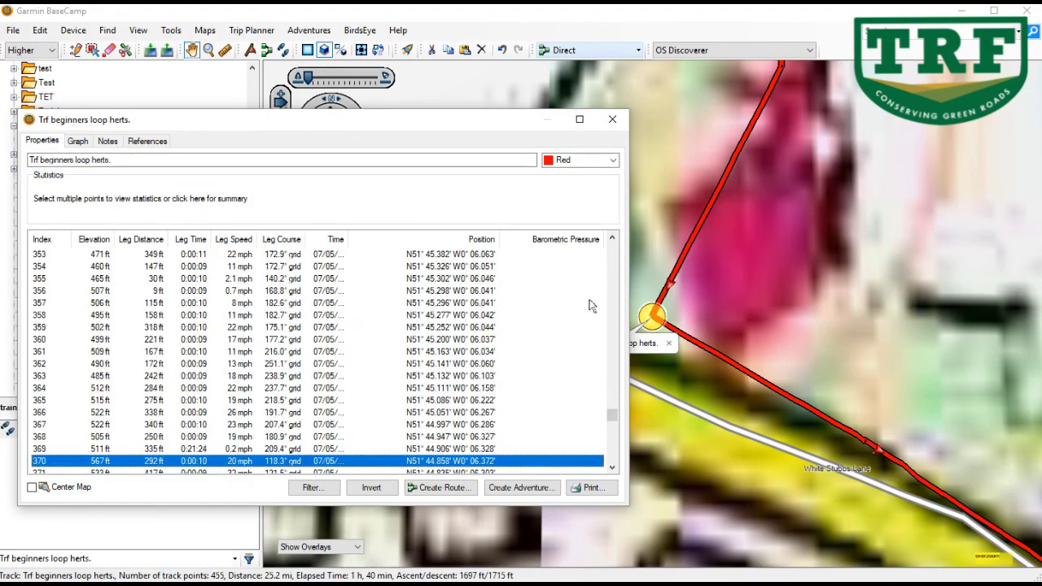
Look through the remaining track points for low-speed clusters, checking points 281 and 198 on the map, back to the first point
click(614, 239)
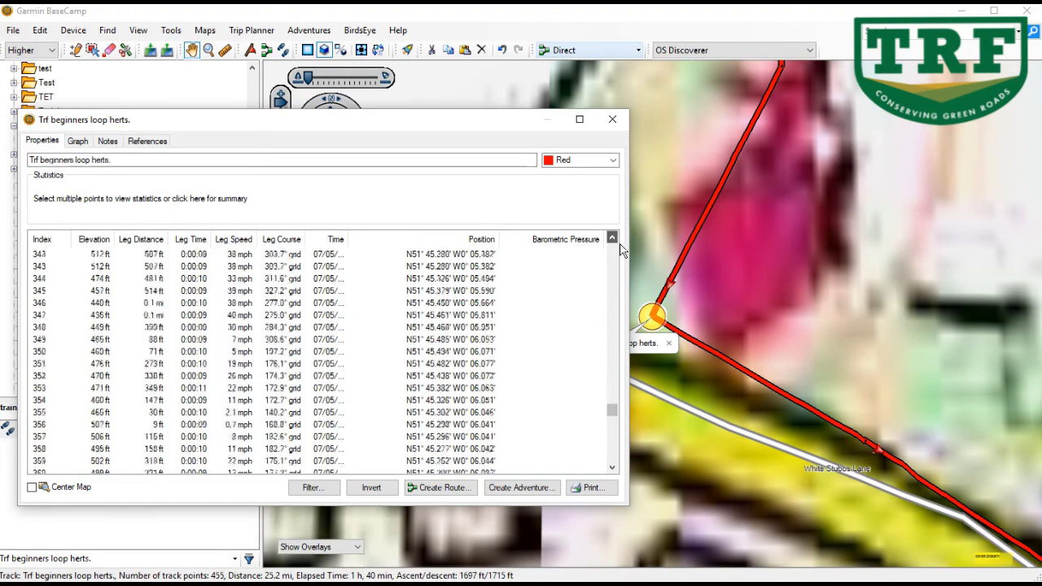
drag(621, 251, 619, 244)
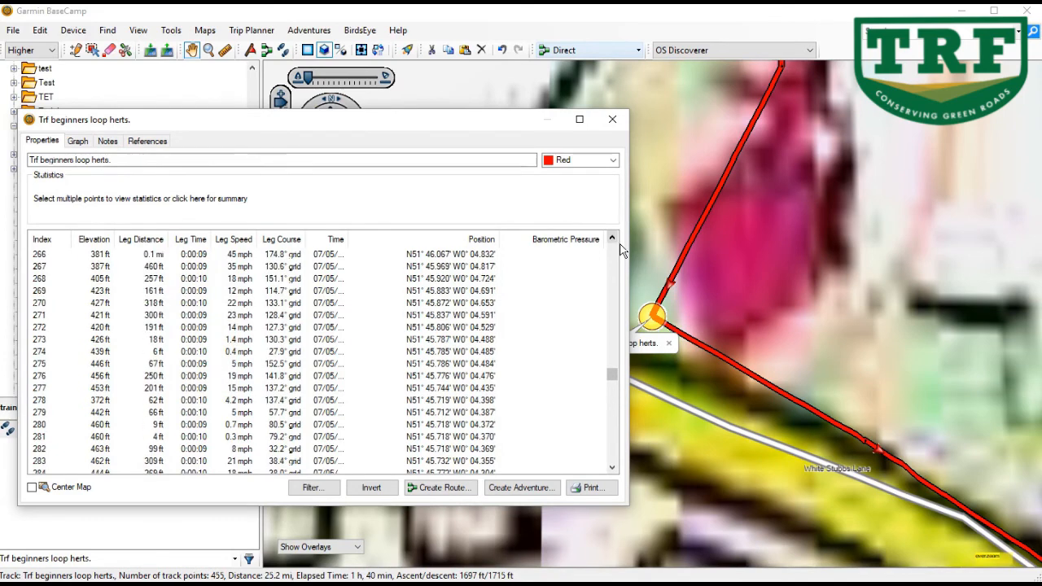
click(220, 437)
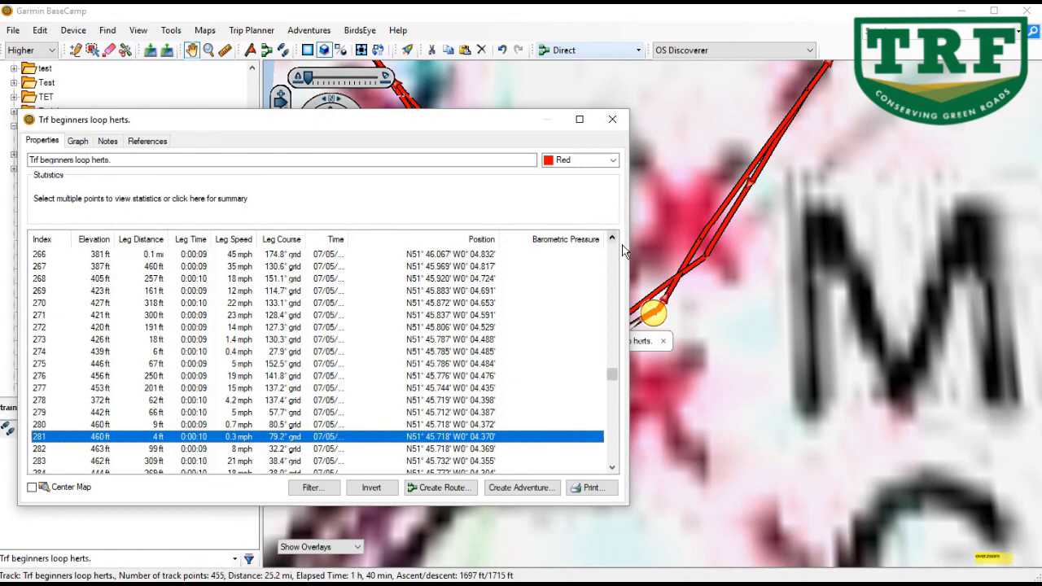
drag(618, 244, 621, 248)
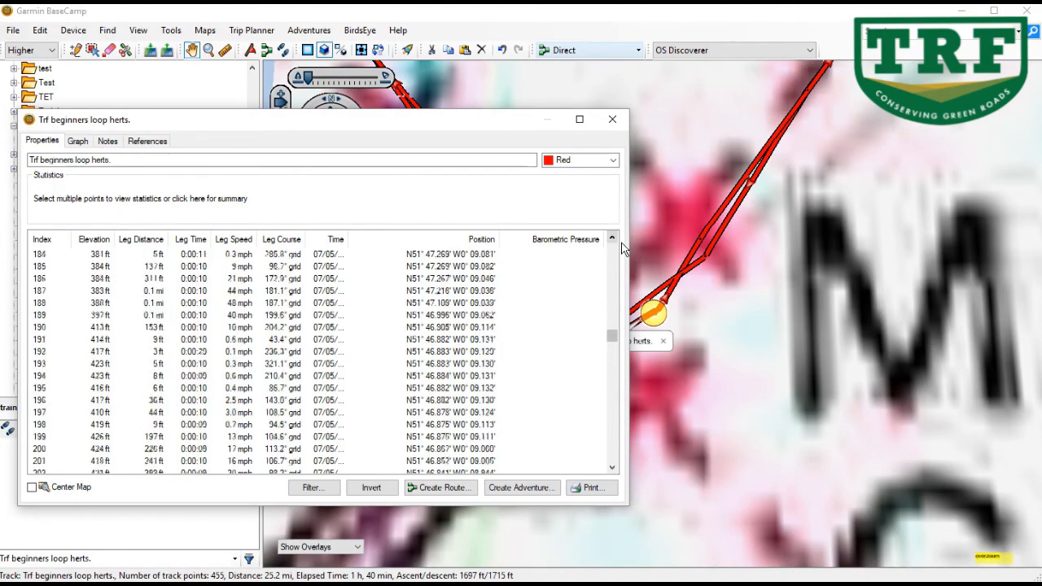
click(243, 428)
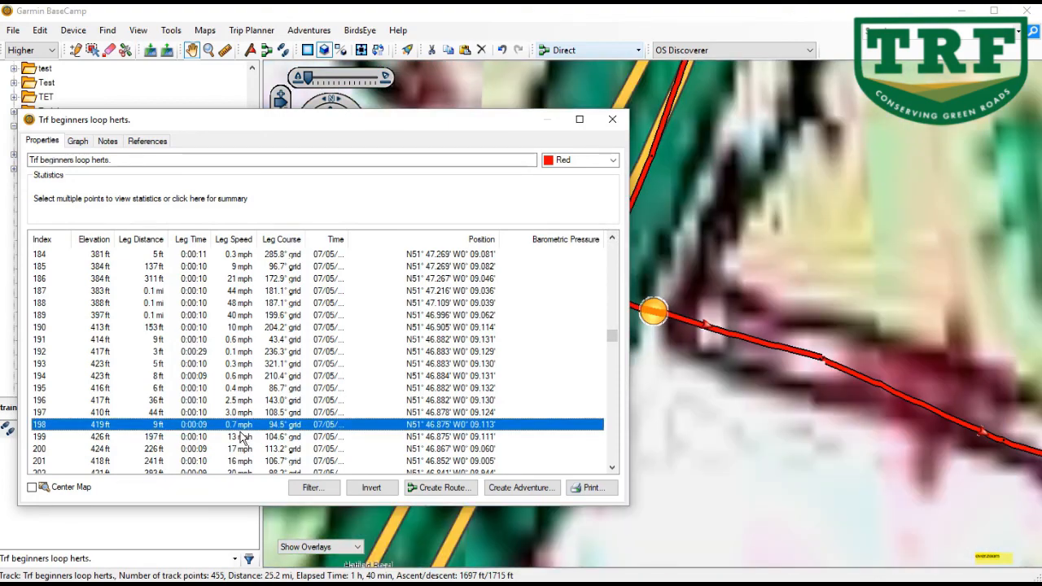
click(623, 266)
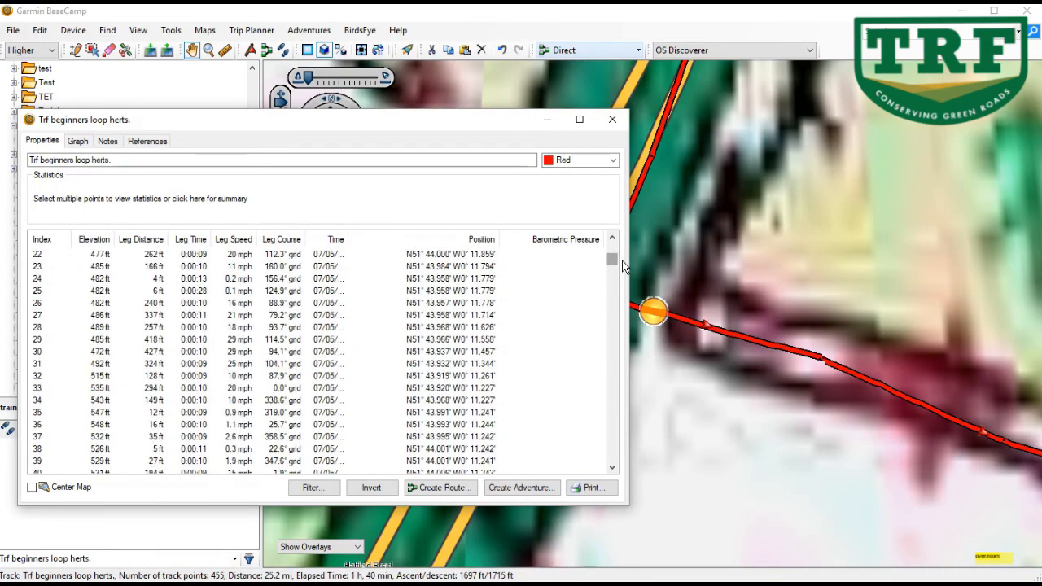
scroll(624, 266, up, 7)
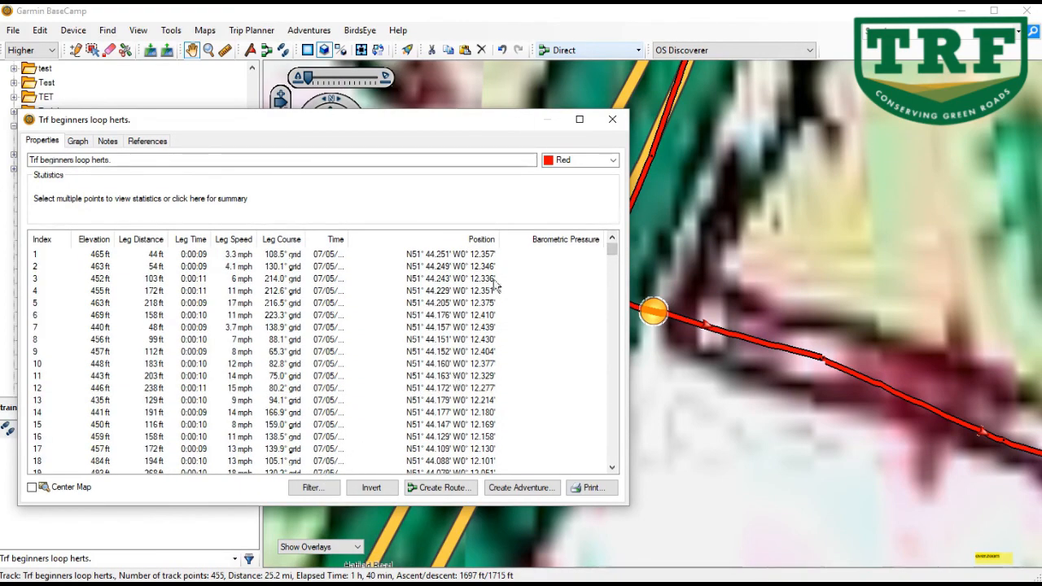
Close the track's properties, view the trimmed loop on the map, and reopen the properties
click(618, 122)
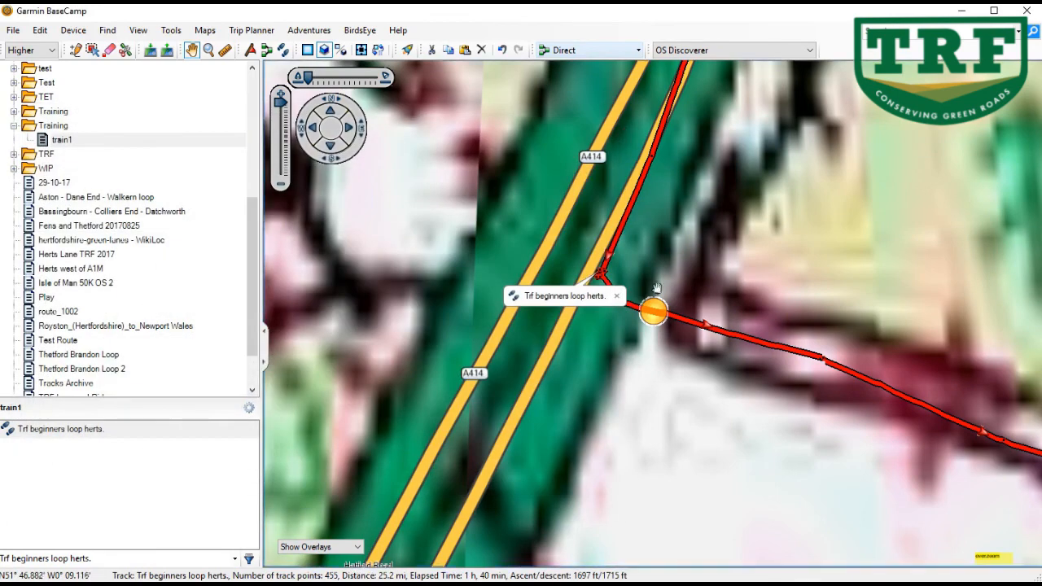
scroll(700, 321, down, 4)
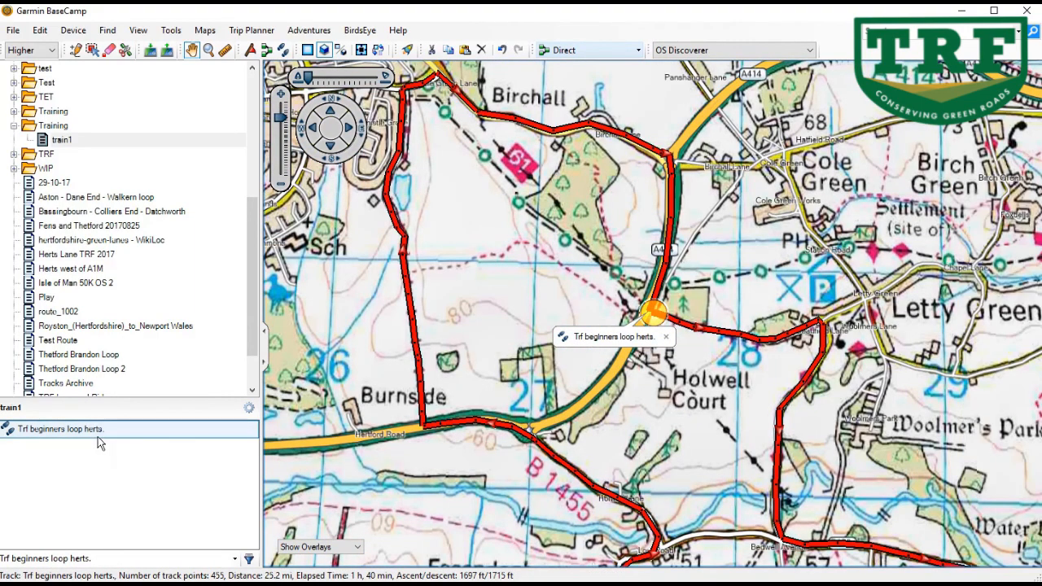
double_click(97, 434)
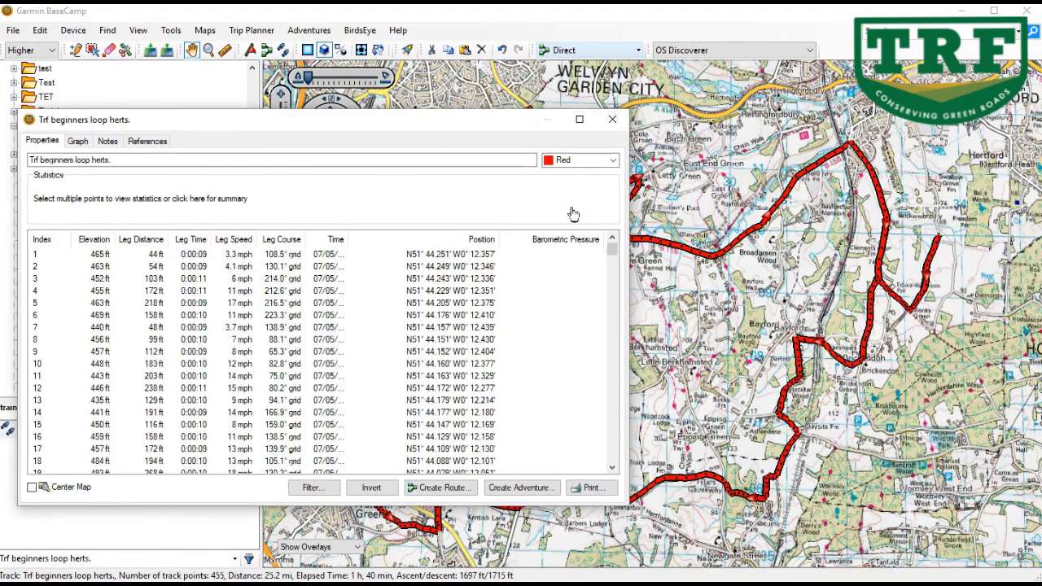
Close the track's properties and enlarge the item list of train1 so it takes up more of the sidebar's height
click(612, 119)
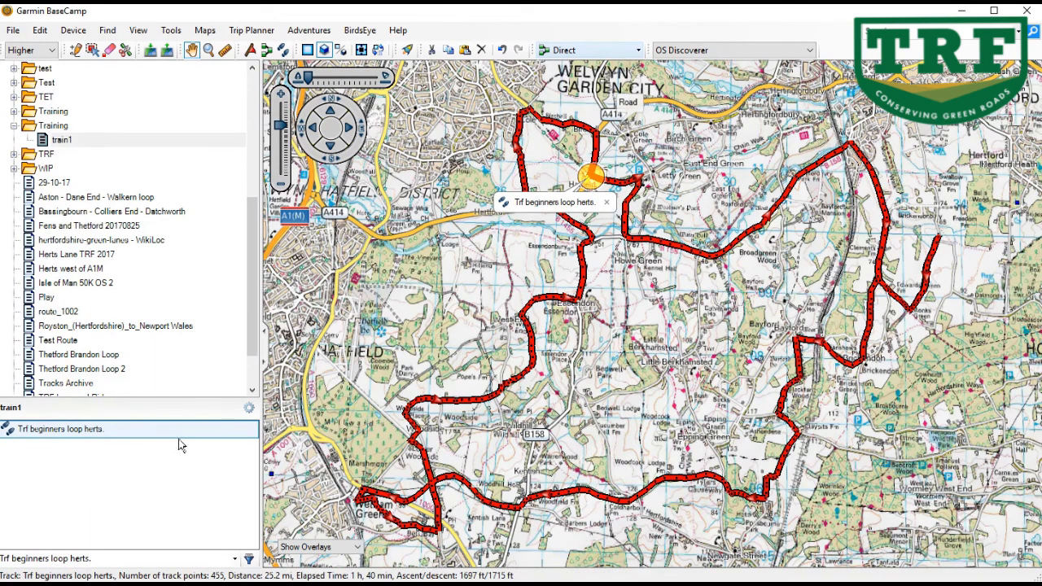
click(112, 408)
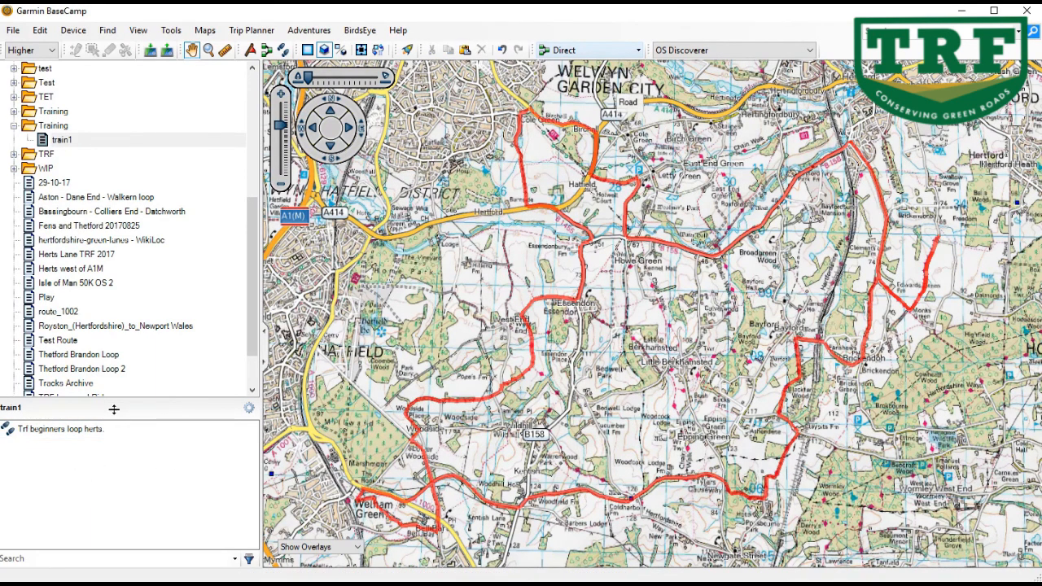
drag(114, 409, 123, 189)
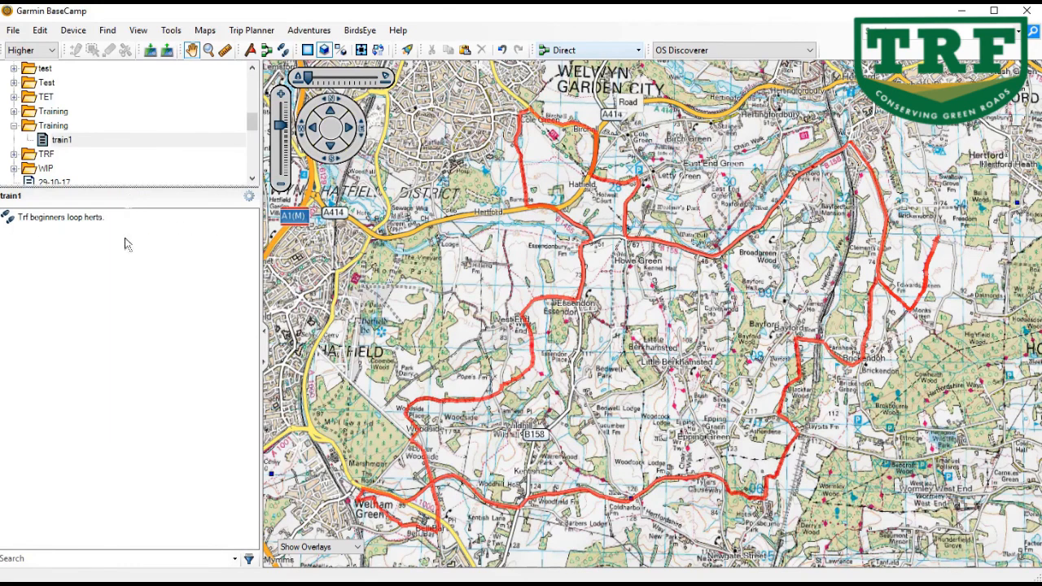
Create a route from the "Trf beginners loop herts." track with a maximum of 240 via points
right_click(93, 233)
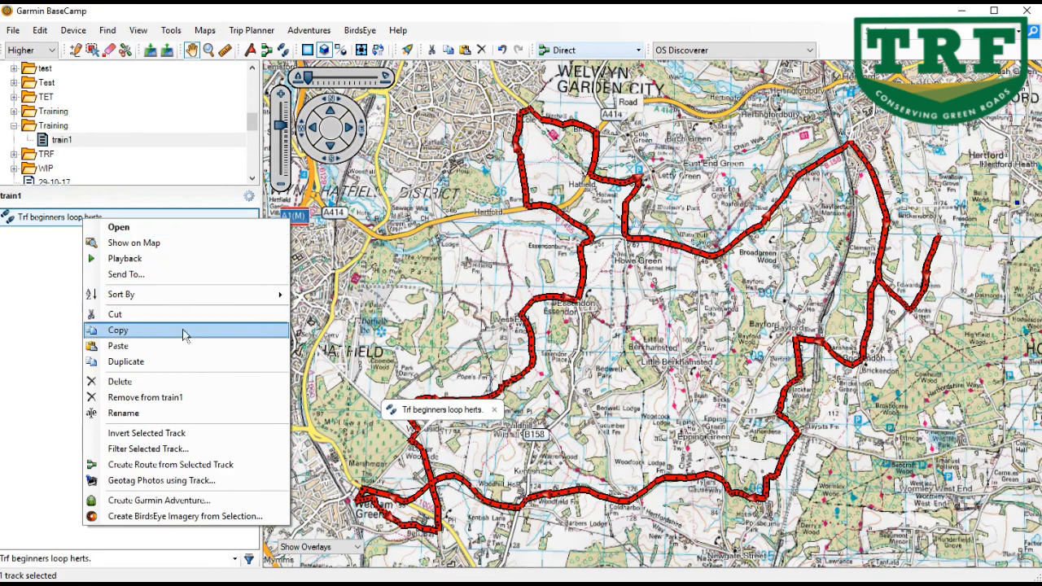
click(183, 470)
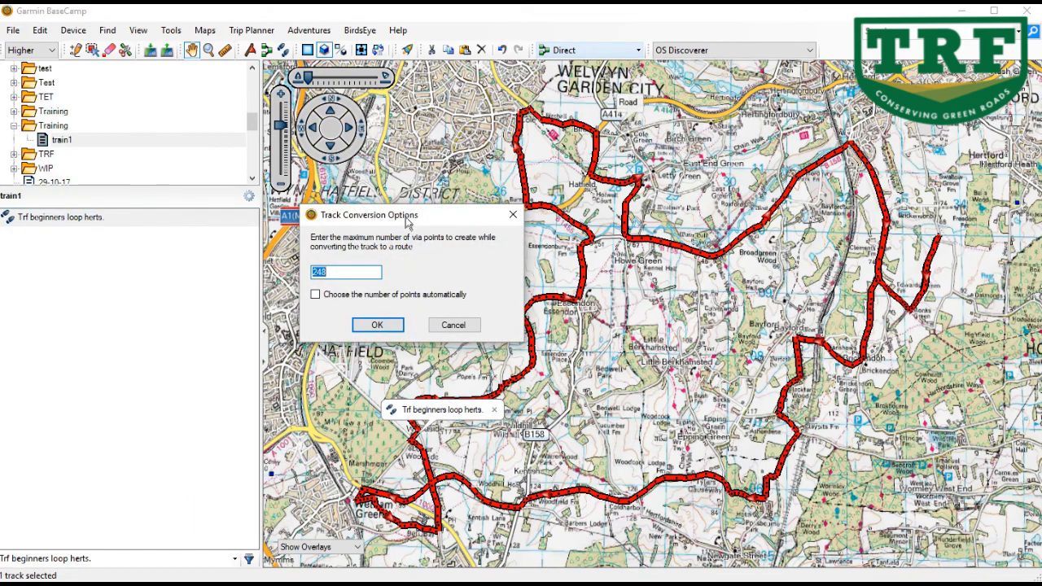
drag(407, 224, 533, 192)
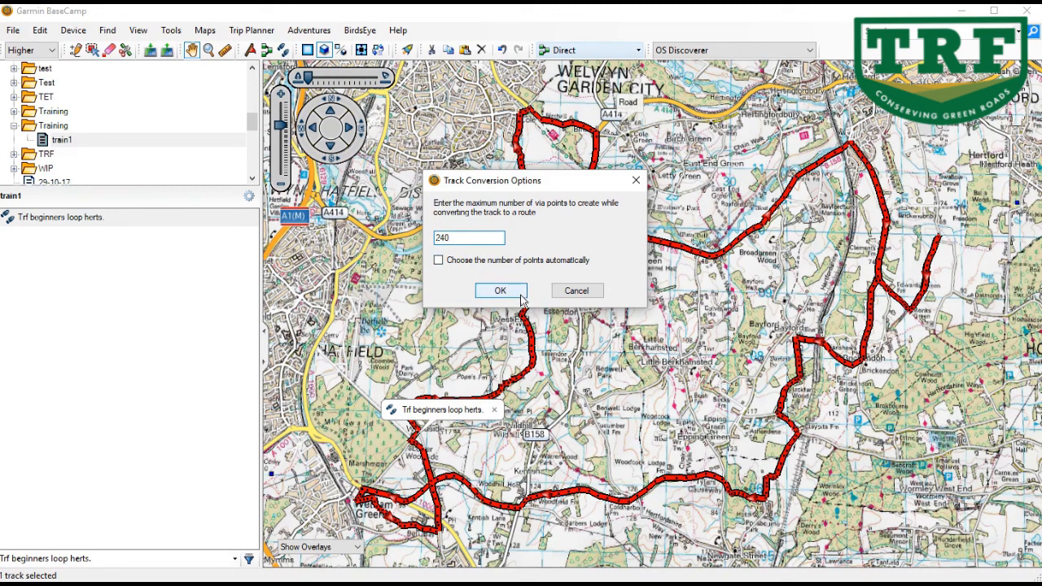
click(507, 293)
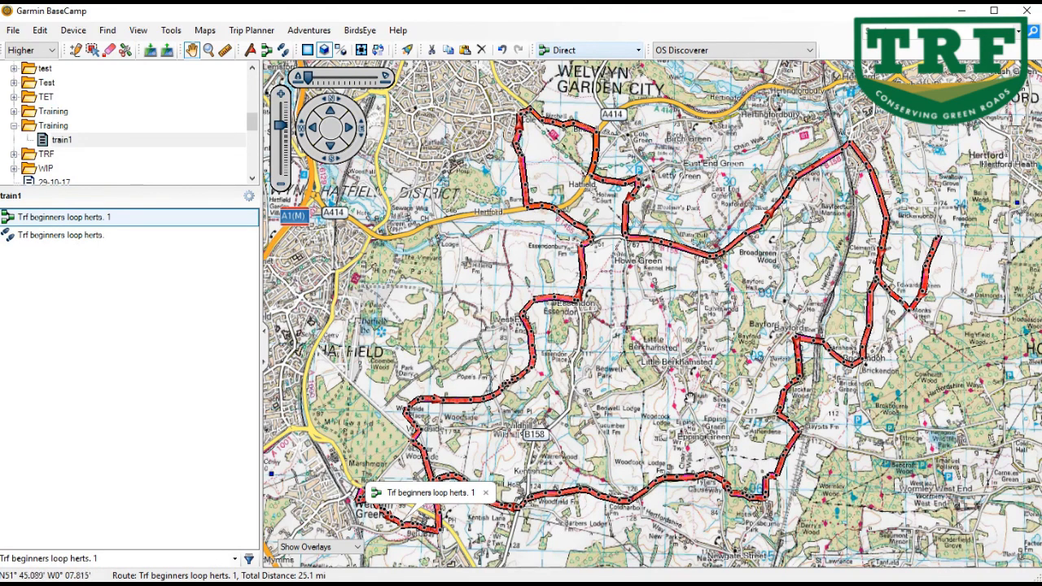
Examine the new route on the map at close range from Welham Green past Woodside and Essendon, and view the whole loop
drag(385, 484, 813, 495)
scroll(450, 290, up, 3)
drag(598, 412, 798, 367)
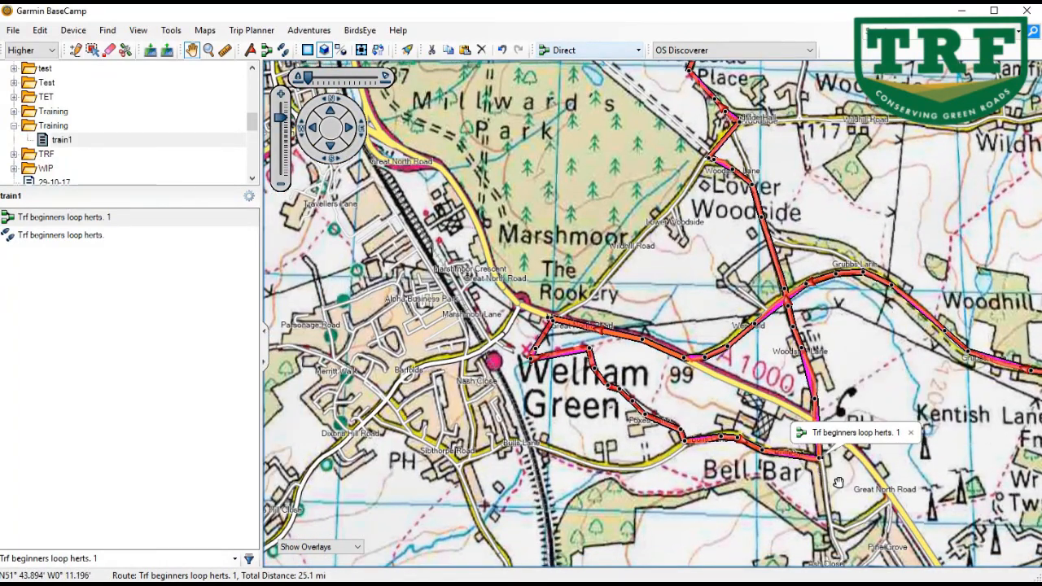
drag(833, 337, 476, 492)
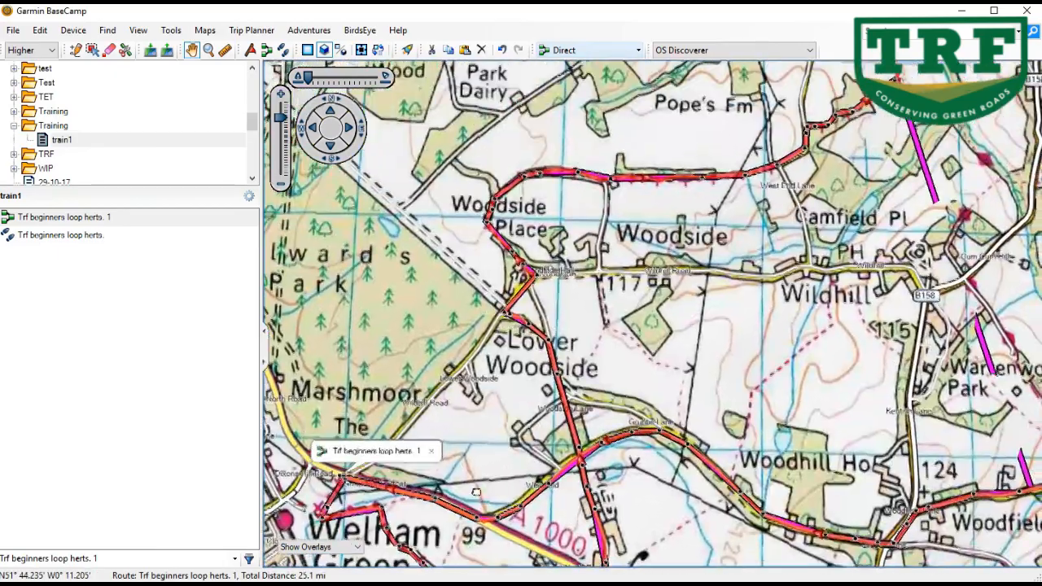
drag(641, 274, 494, 421)
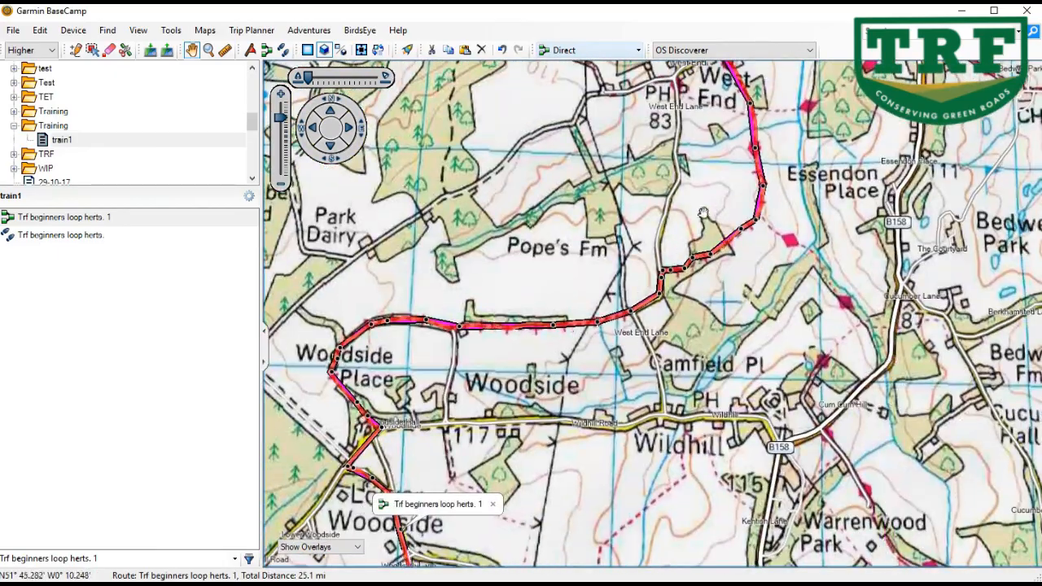
drag(702, 213, 653, 511)
drag(894, 157, 610, 260)
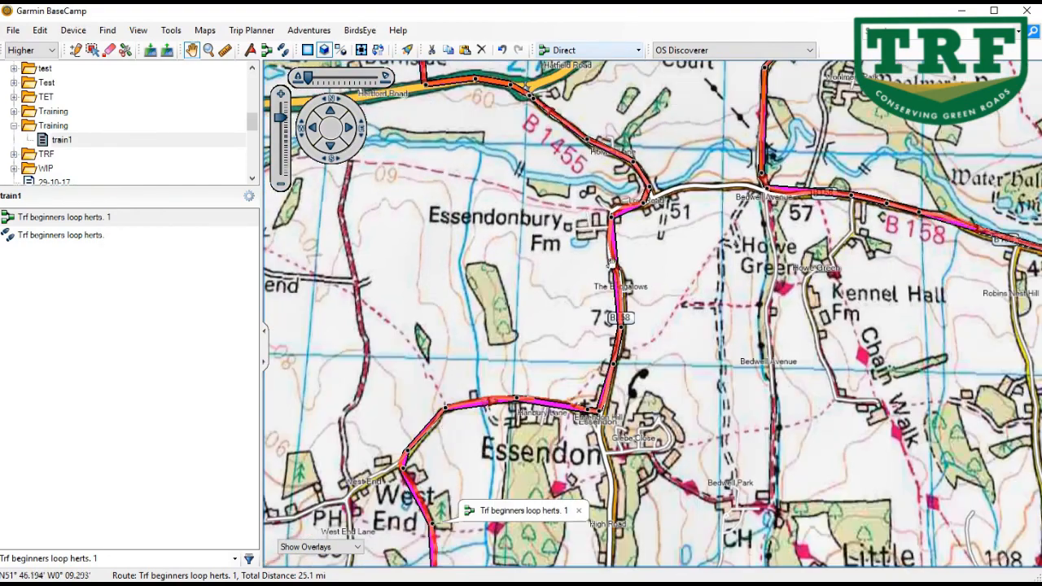
drag(679, 235, 822, 543)
drag(533, 204, 392, 251)
drag(649, 379, 527, 169)
scroll(757, 391, down, 2)
scroll(760, 396, down, 1)
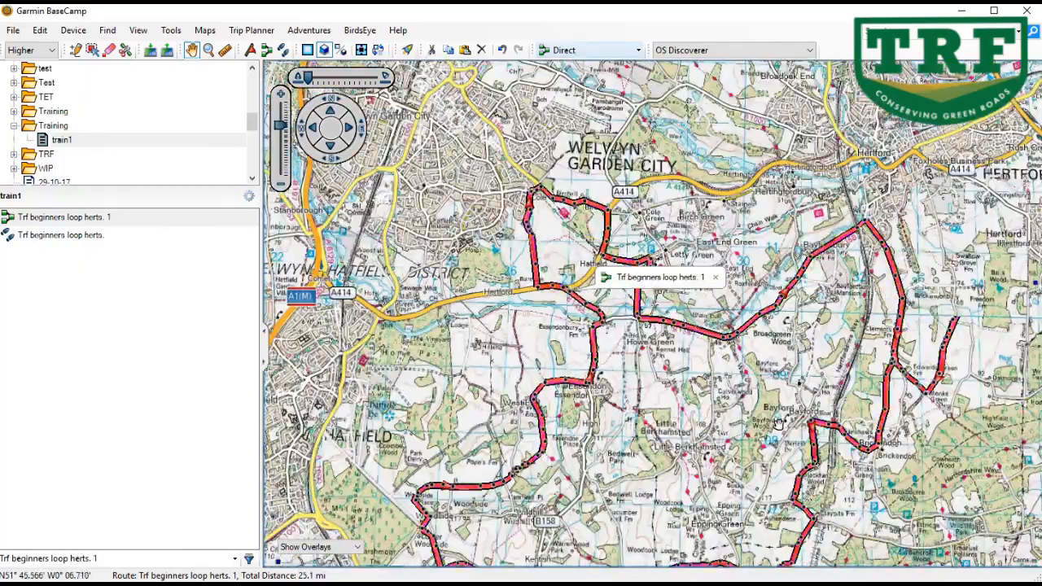
drag(813, 442, 828, 324)
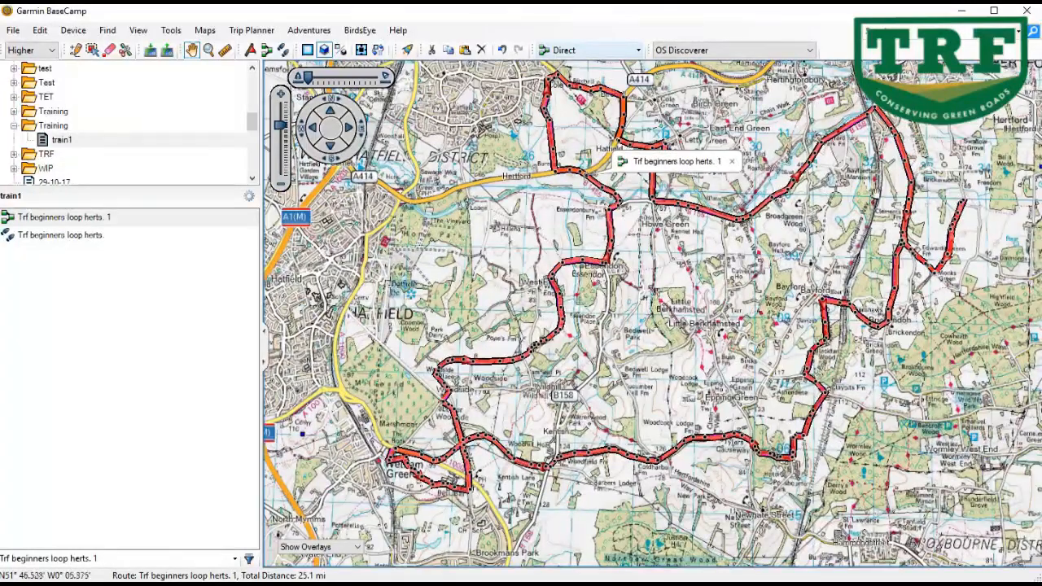
Compare the original track with the route made from it by selecting each on the map, ending on the track
click(85, 237)
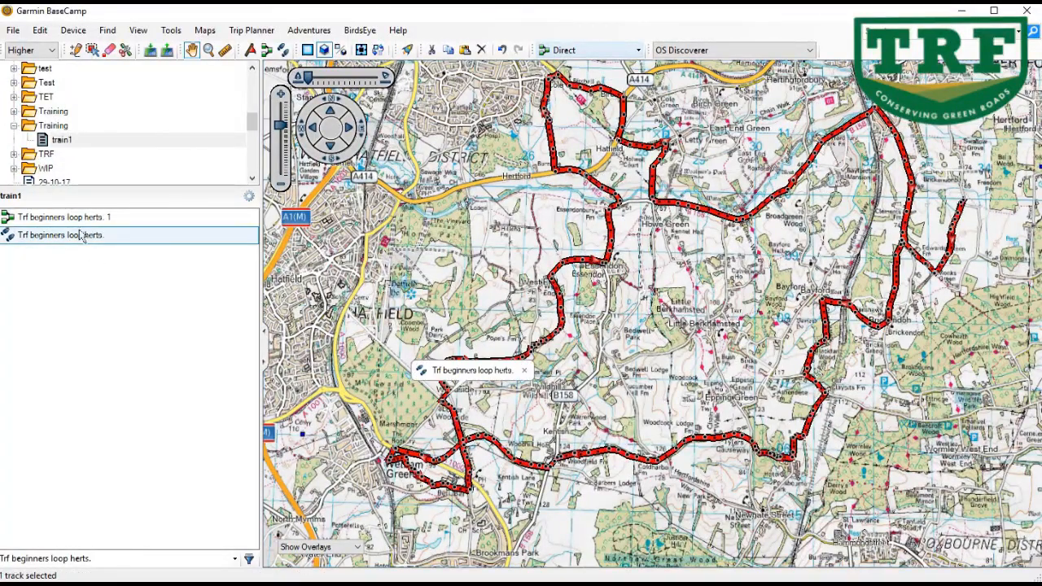
click(73, 219)
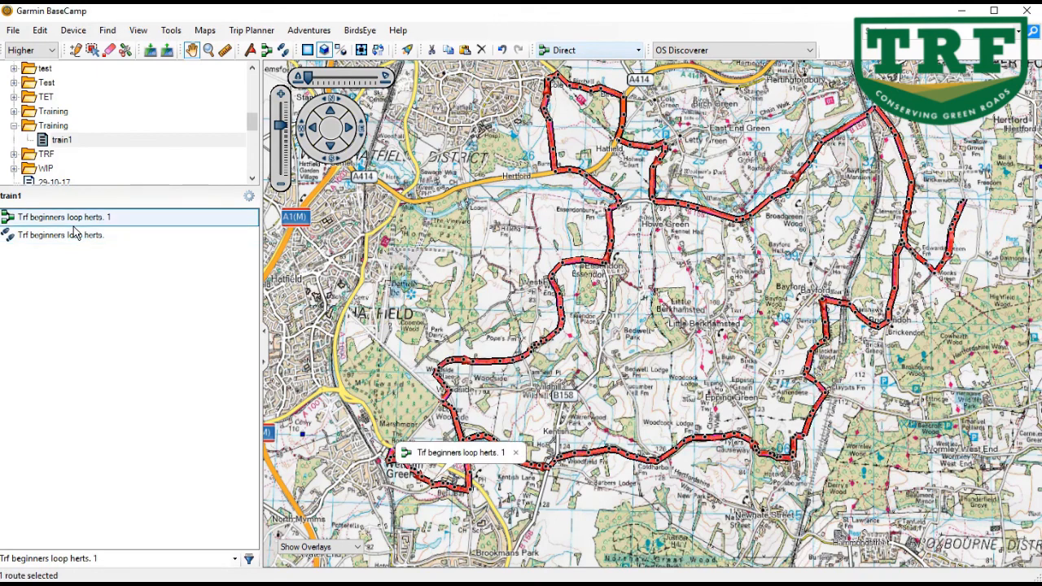
click(83, 243)
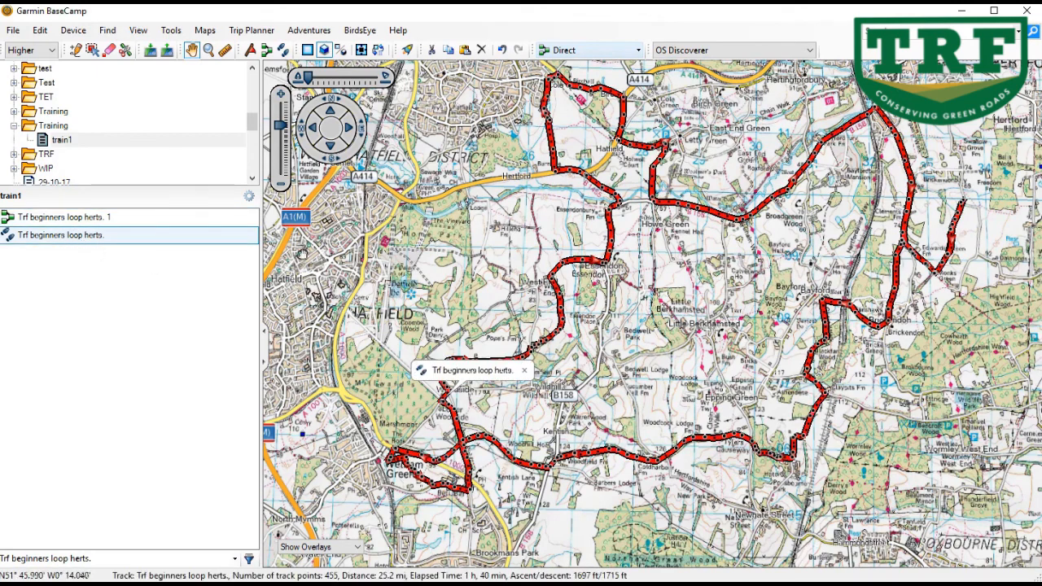